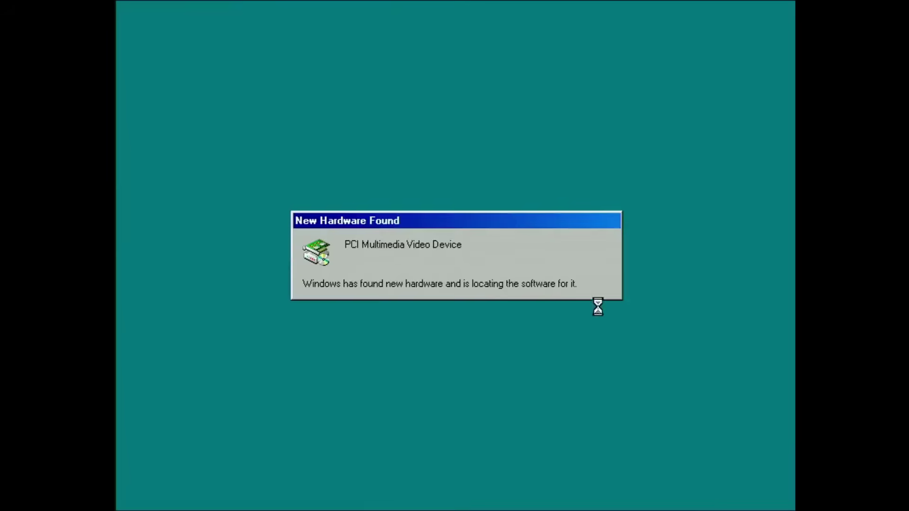
Point the driver search for the PCI Multimedia Video Device to the voodoo2-w9x-3.02.02 folder under 3Dfx - Voodoo 2 and start it.
left_click(439, 310)
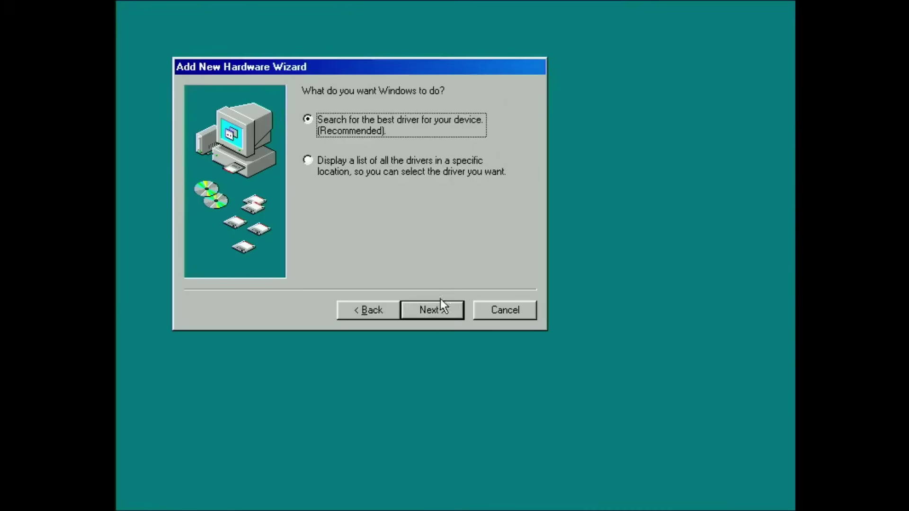
left_click(425, 309)
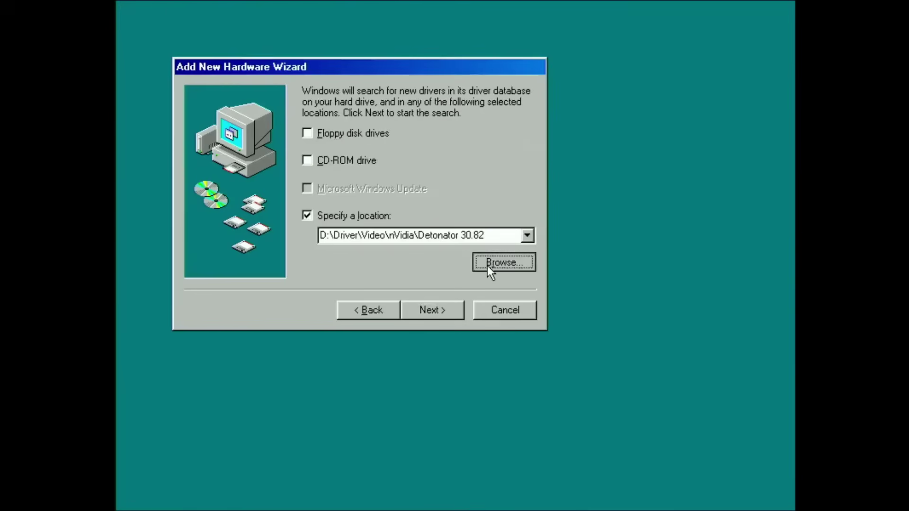
left_click(487, 264)
double_click(377, 172)
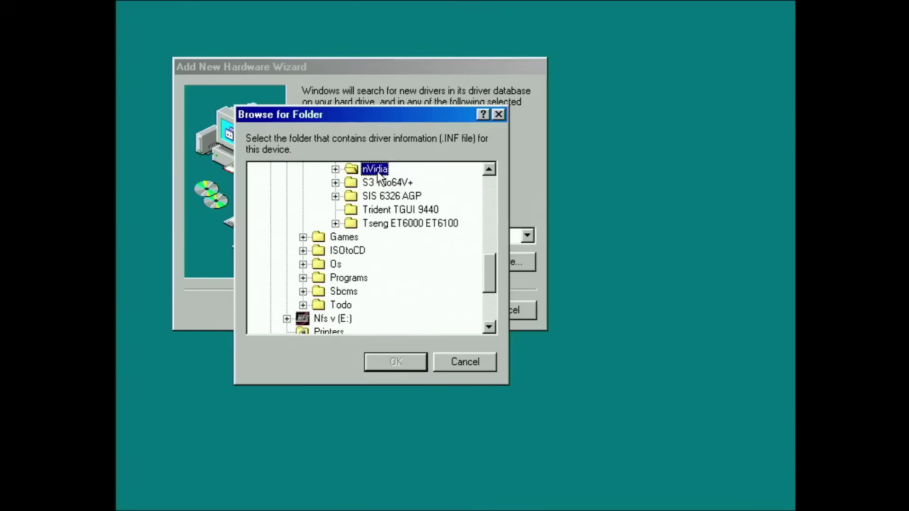
scroll(385, 210, "up", 3)
double_click(394, 196)
left_click(436, 264)
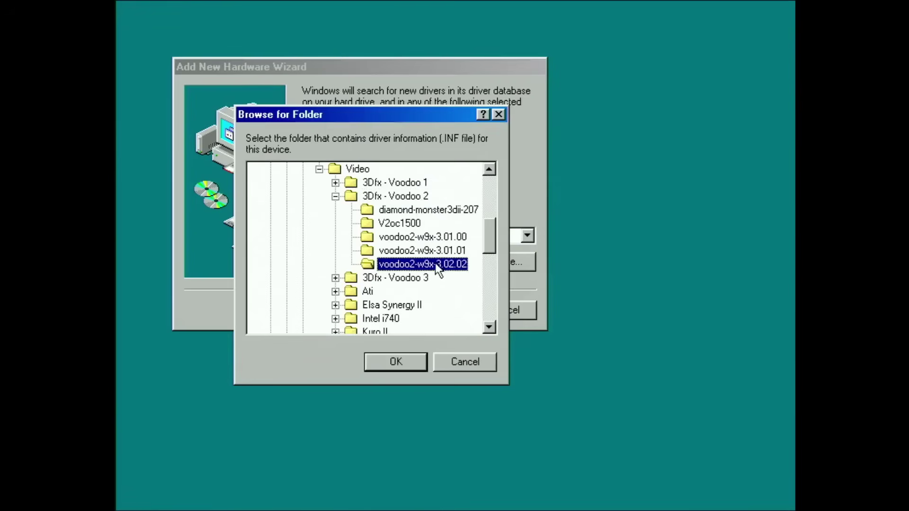
left_click(410, 356)
left_click(433, 314)
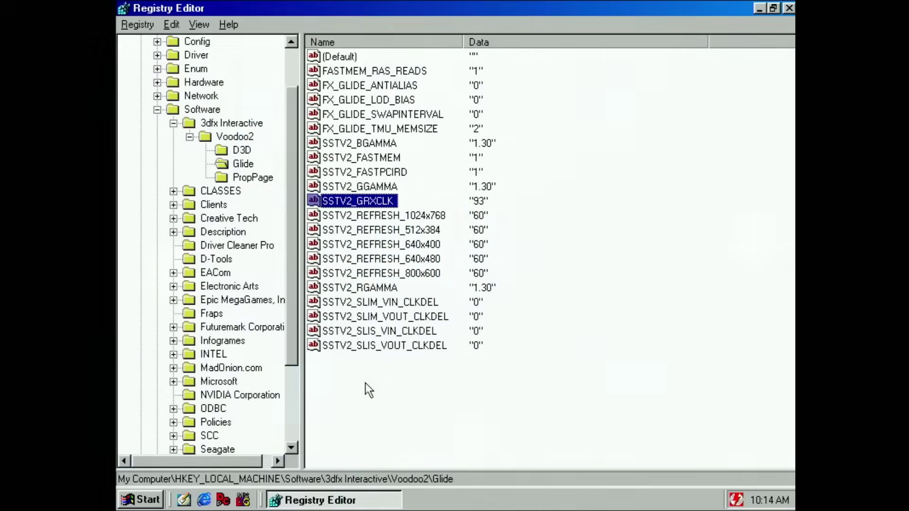
Add a new string value to the Voodoo2 Glide registry key.
left_click(369, 393)
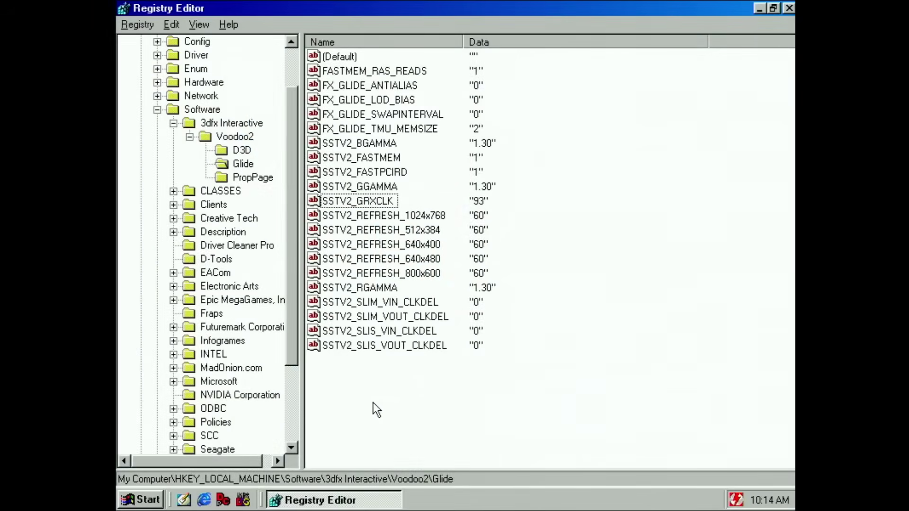
right_click(364, 406)
mouse_move(398, 412)
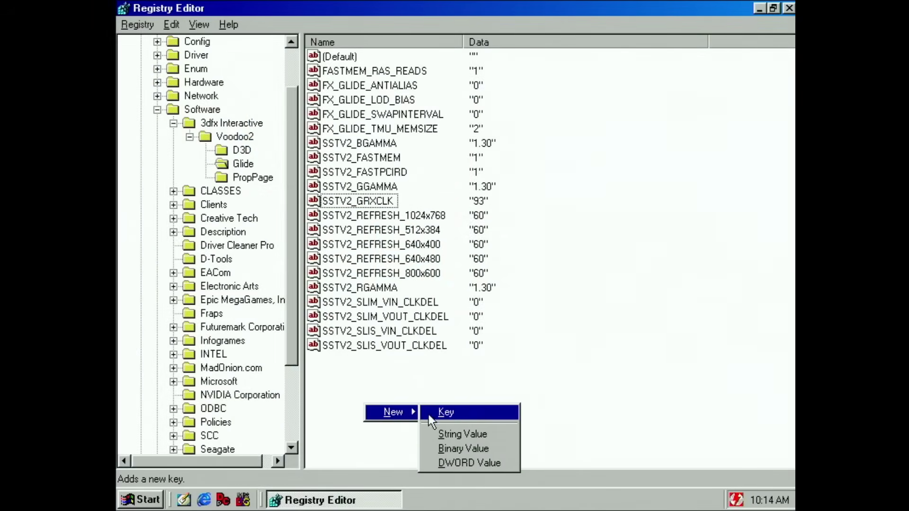
left_click(450, 434)
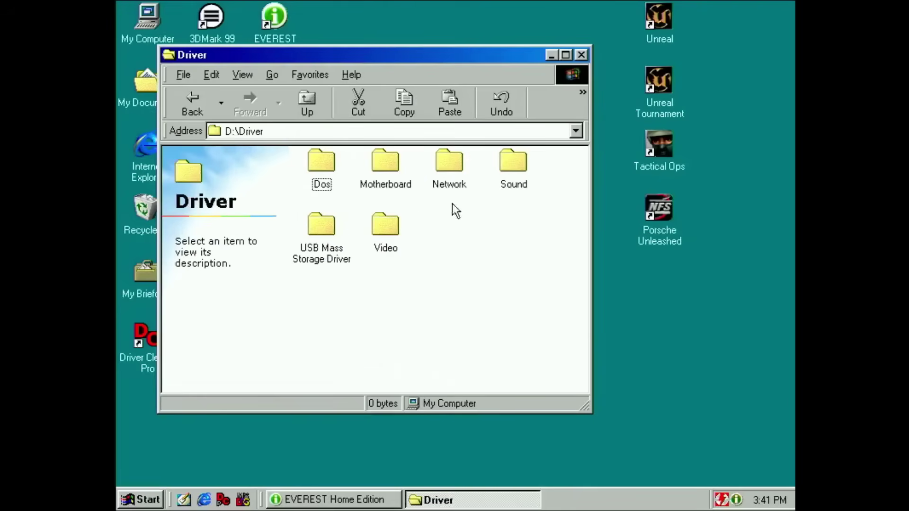
Open the Fastv46 folder under Video, 3Dfx - Voodoo 2, and copy the name FastVoodoo2 4.6 from its readme.
double_click(389, 222)
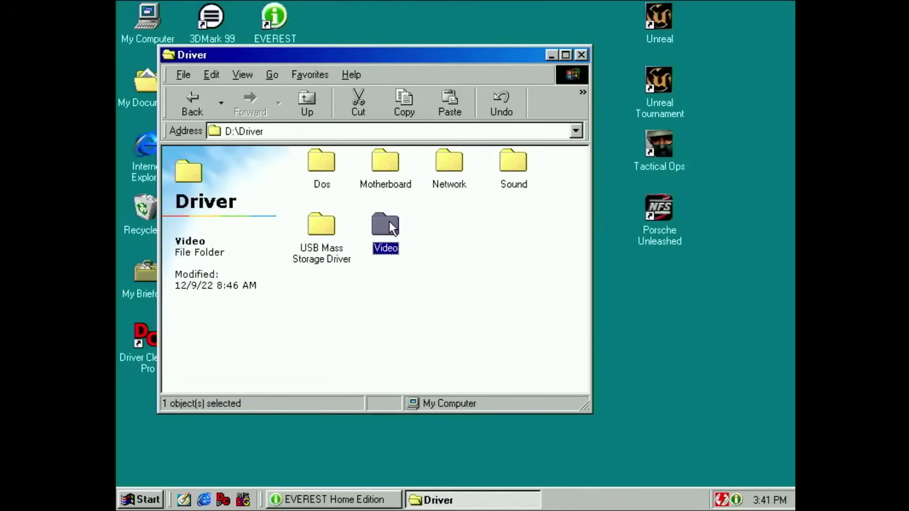
double_click(374, 188)
double_click(382, 221)
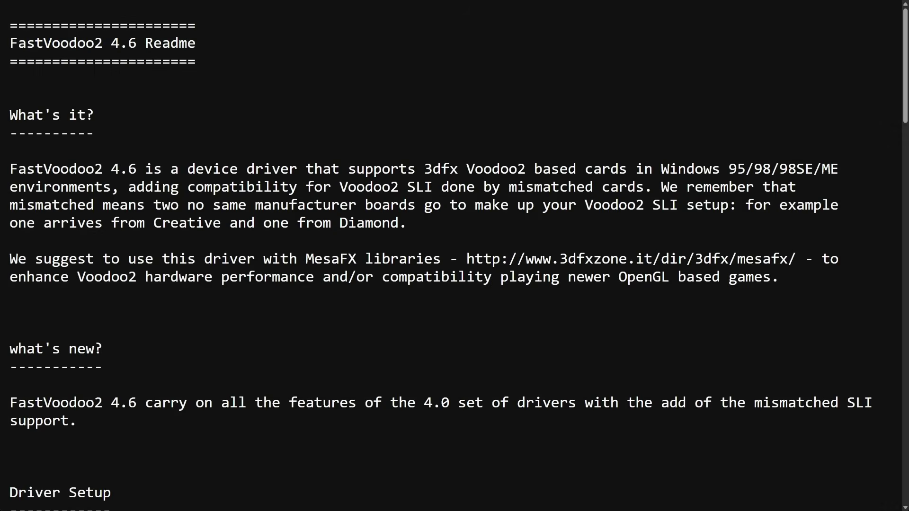
left_click_drag(8, 46, 136, 43)
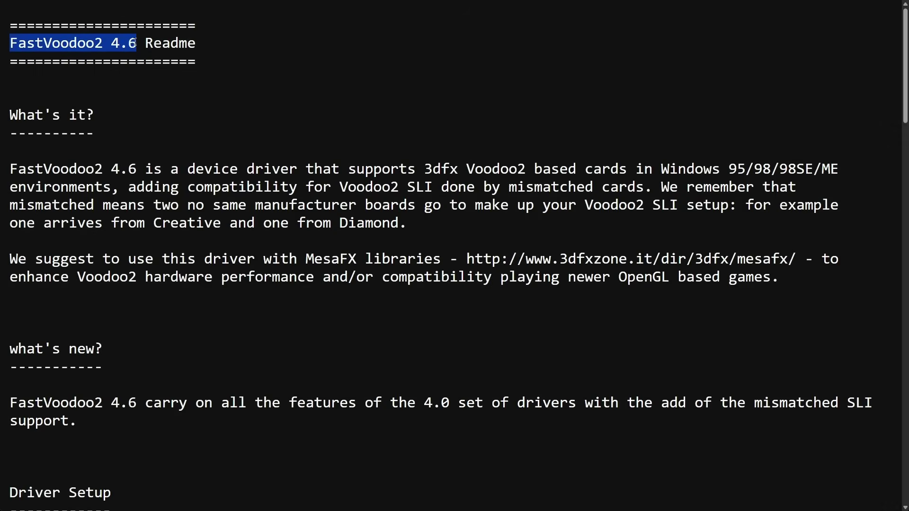
key("ctrl+c")
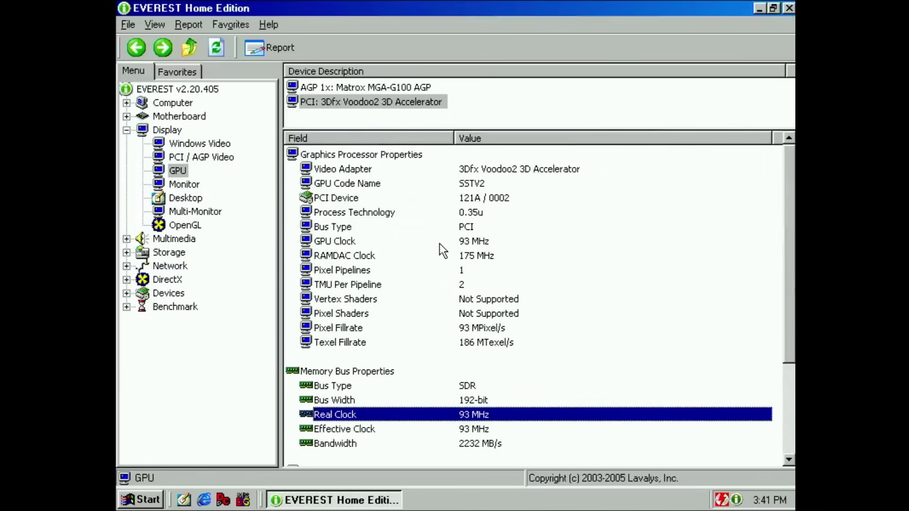
Check the Voodoo2's GPU clock in EVEREST, and apply the factory default clocks in the Voodoo2 OC display properties.
left_click(447, 241)
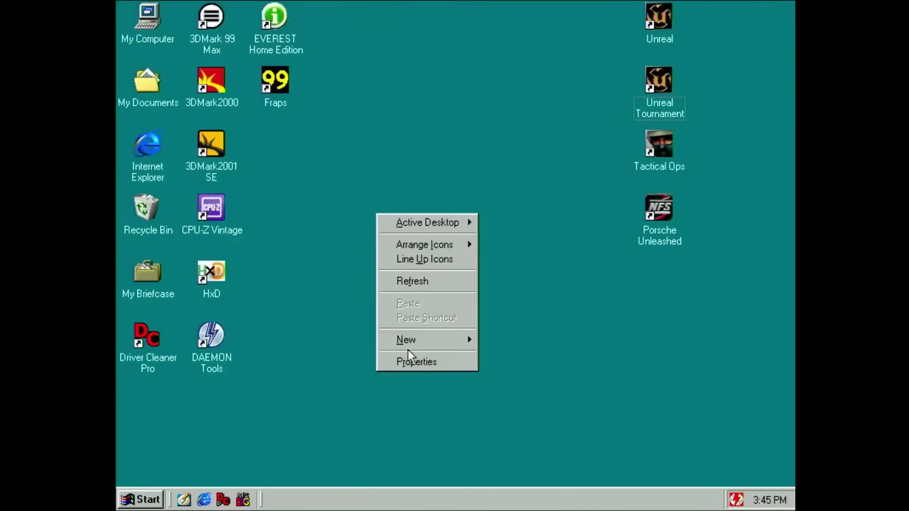
left_click(408, 359)
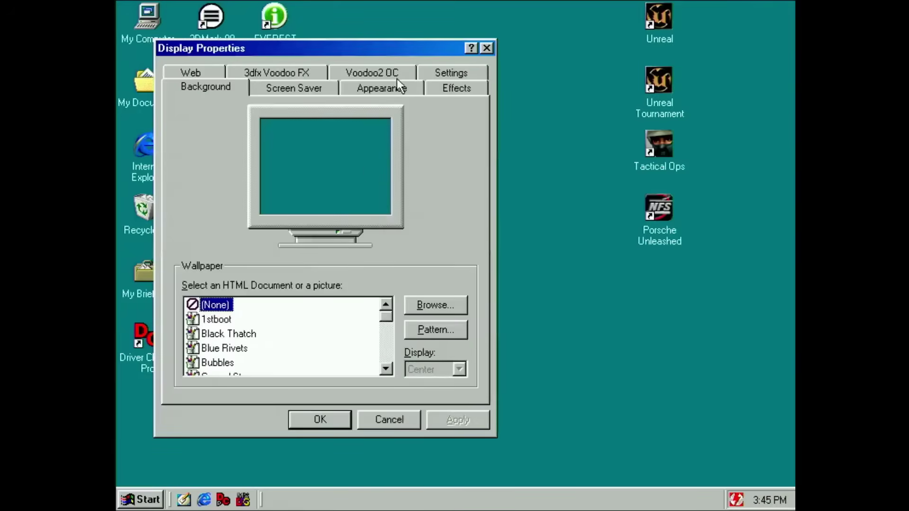
left_click(393, 75)
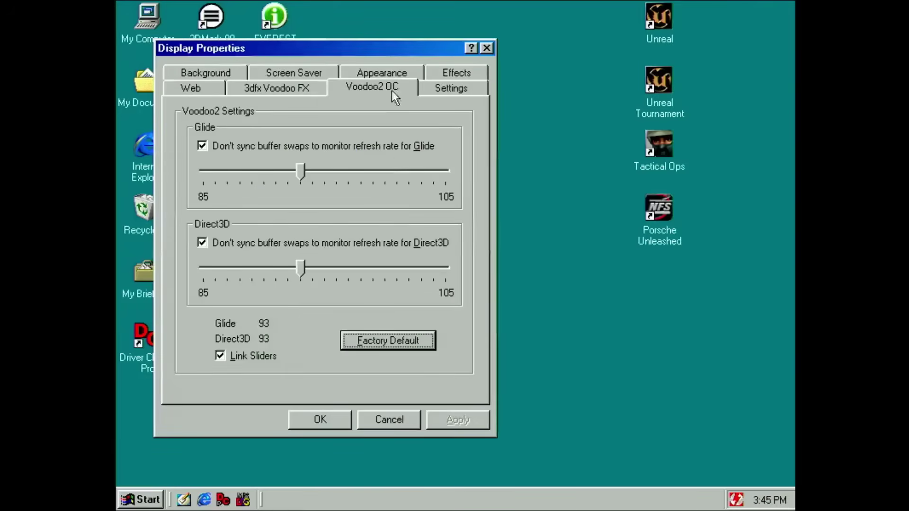
left_click(374, 344)
left_click(454, 420)
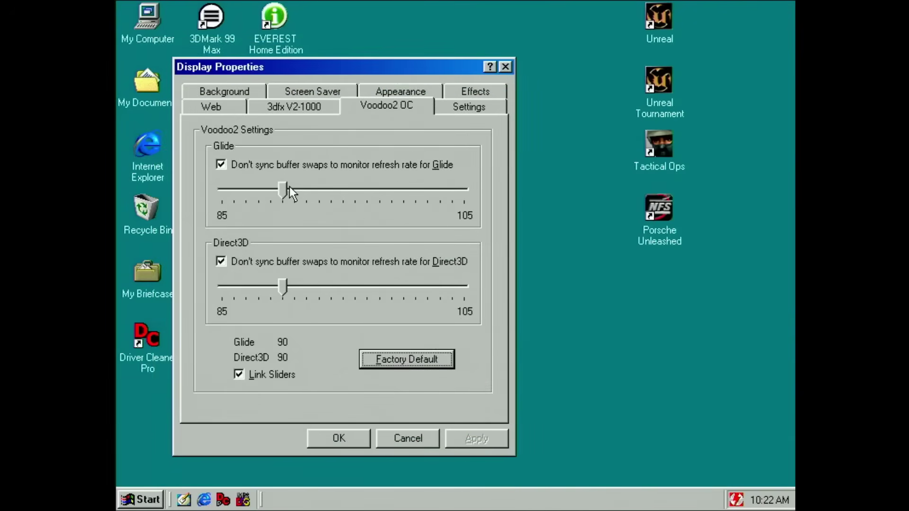
Raise the linked Glide and Direct3D clock sliders in the Voodoo2 OC settings.
left_click(280, 194)
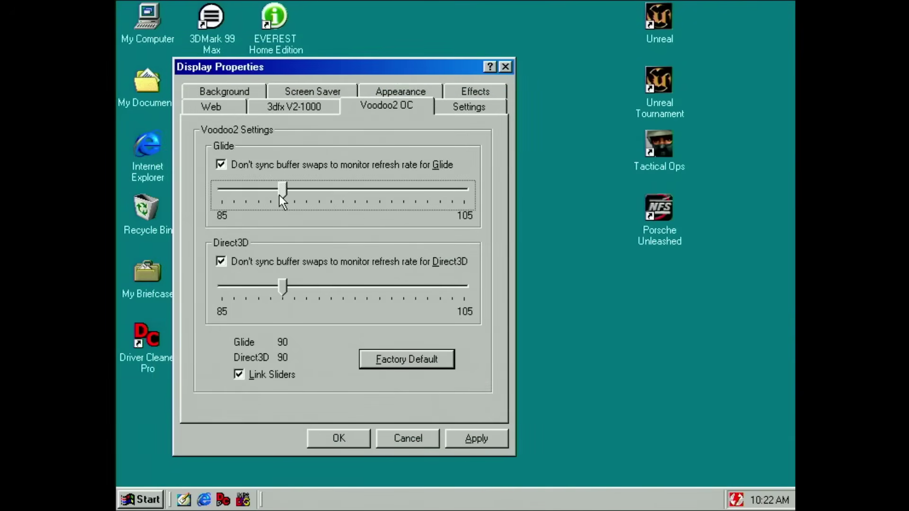
left_click_drag(280, 195, 373, 209)
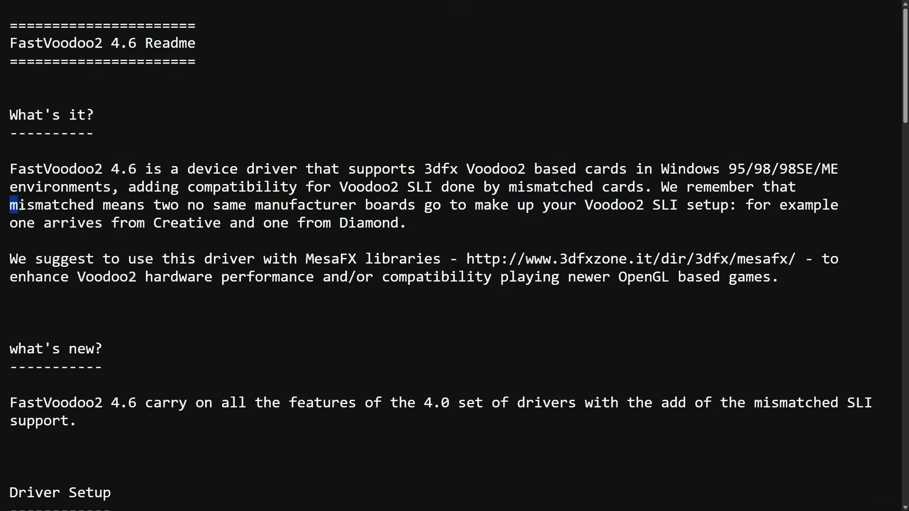
Highlight the FastVoodoo2 4.6 readme passage explaining mismatched SLI boards and its Creative and Diamond example.
left_click_drag(21, 207, 356, 204)
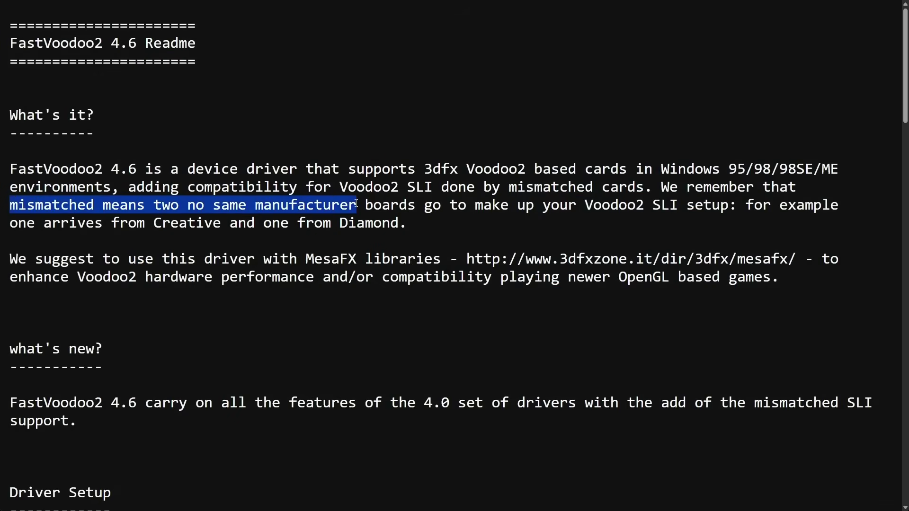
left_click(356, 203)
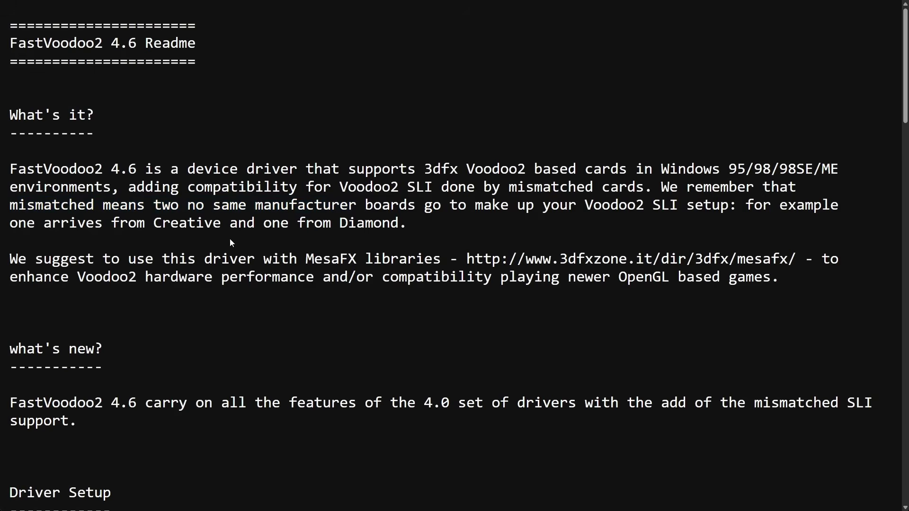
left_click_drag(12, 224, 399, 222)
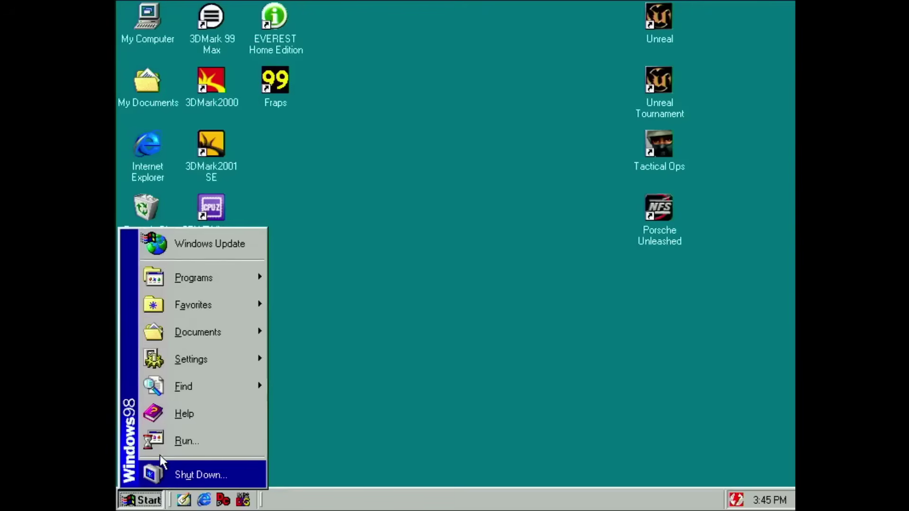
Open the Registry Editor and expand HKEY_LOCAL_MACHINE\Software\3dfx Interactive\Voodoo2.
left_click(163, 445)
left_click(223, 460)
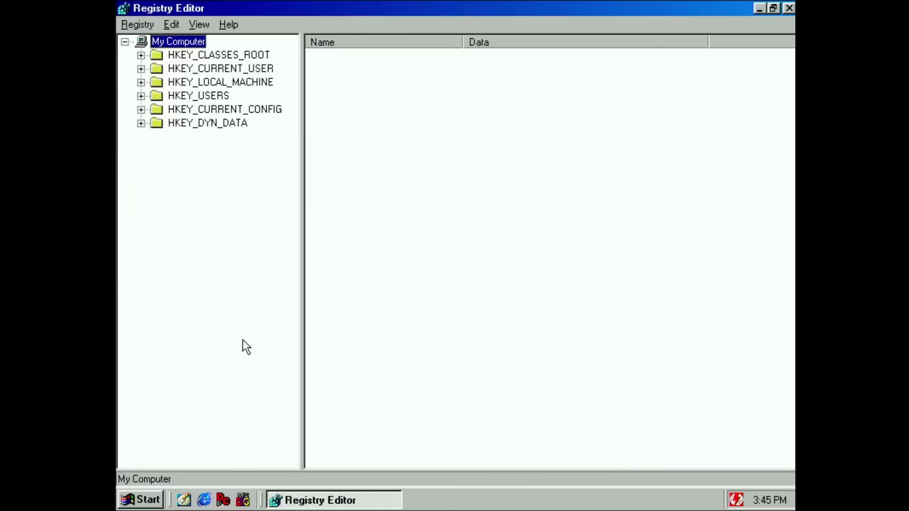
double_click(265, 82)
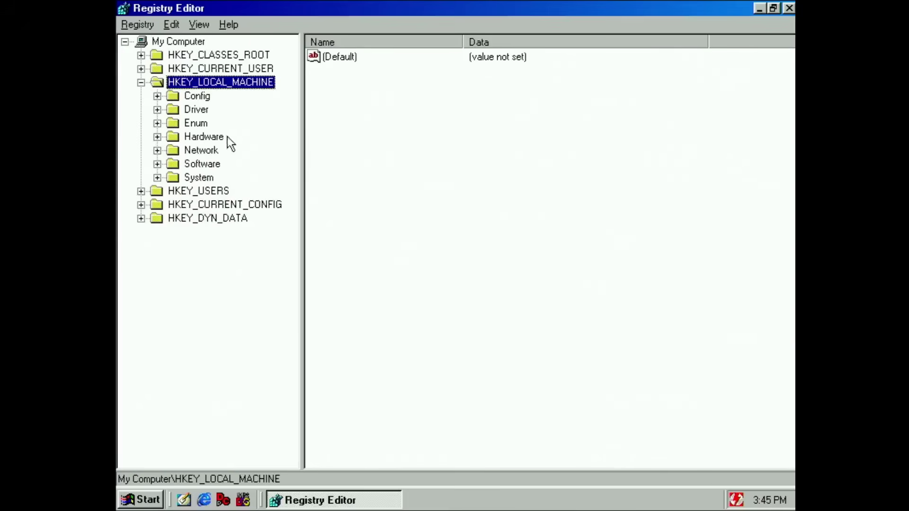
double_click(209, 164)
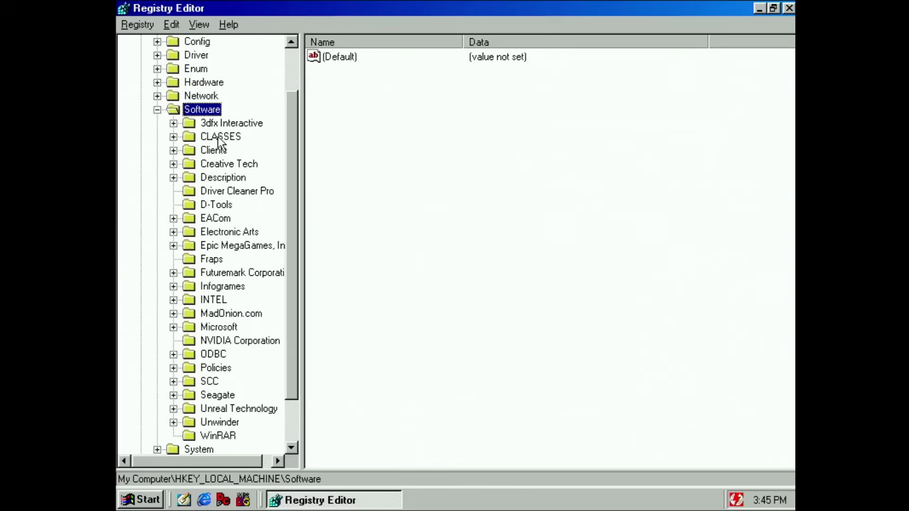
double_click(229, 124)
double_click(235, 136)
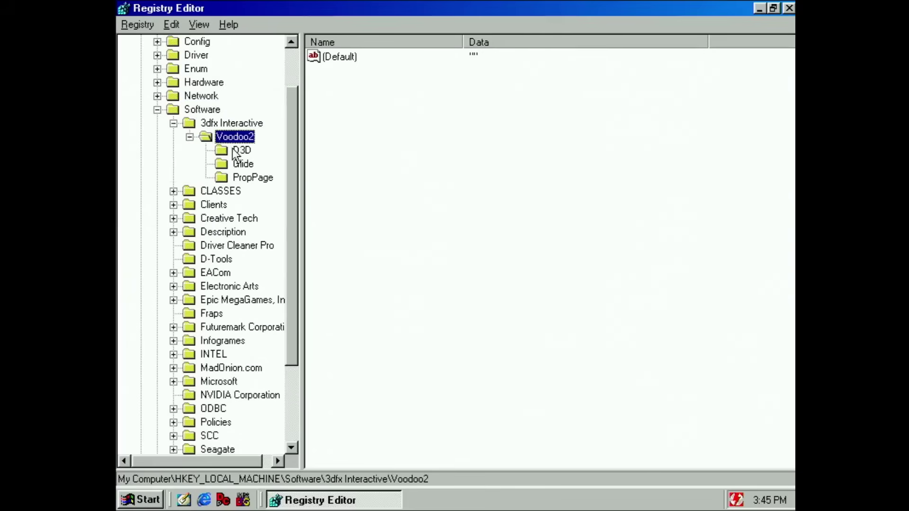
Inspect the SSTV2_GRXCLK clock value in the D3D and Glide keys of Voodoo2.
left_click(232, 150)
left_click(351, 173)
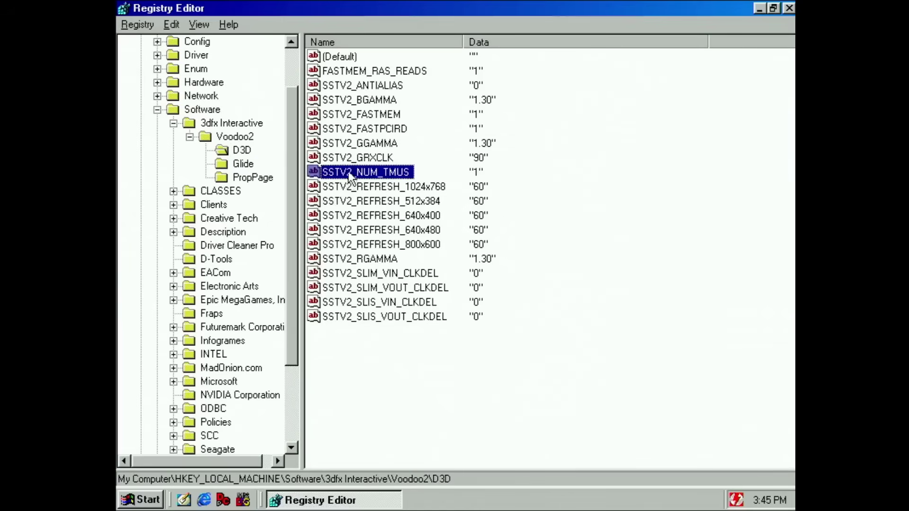
left_click(354, 161)
left_click(251, 163)
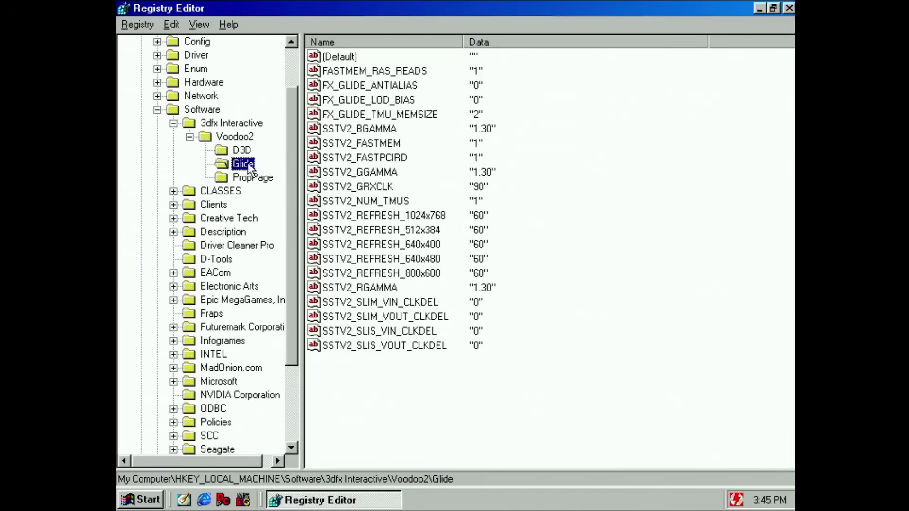
left_click(364, 174)
left_click(369, 187)
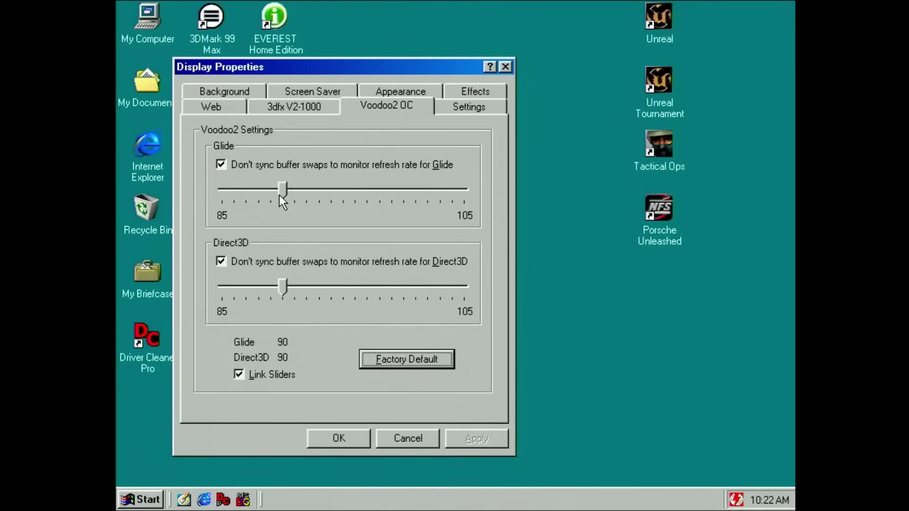
Move the Glide clock slider in the Voodoo2 OC display properties to a higher frequency.
left_click_drag(279, 195, 397, 212)
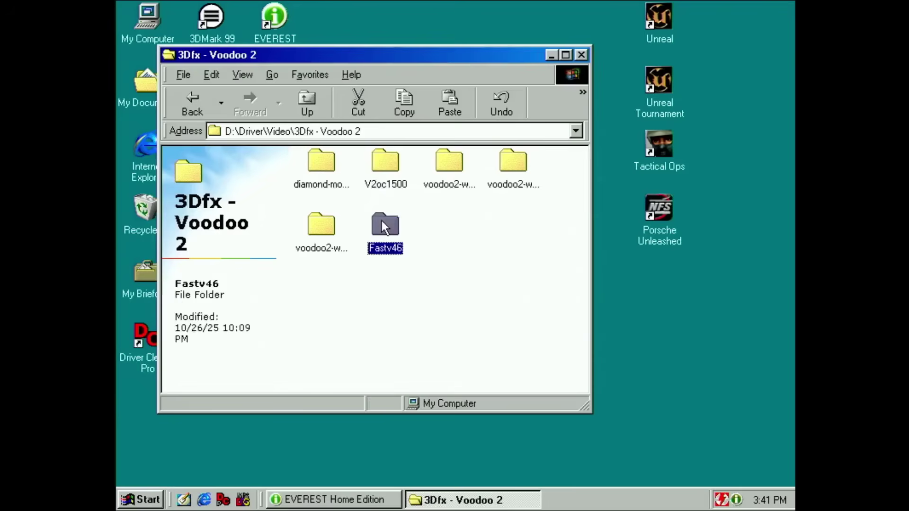
Install the Voodoo2 overclock property page from the Fastv46 Tools\Tweaker\V2_OC folder and close the folder window.
double_click(383, 224)
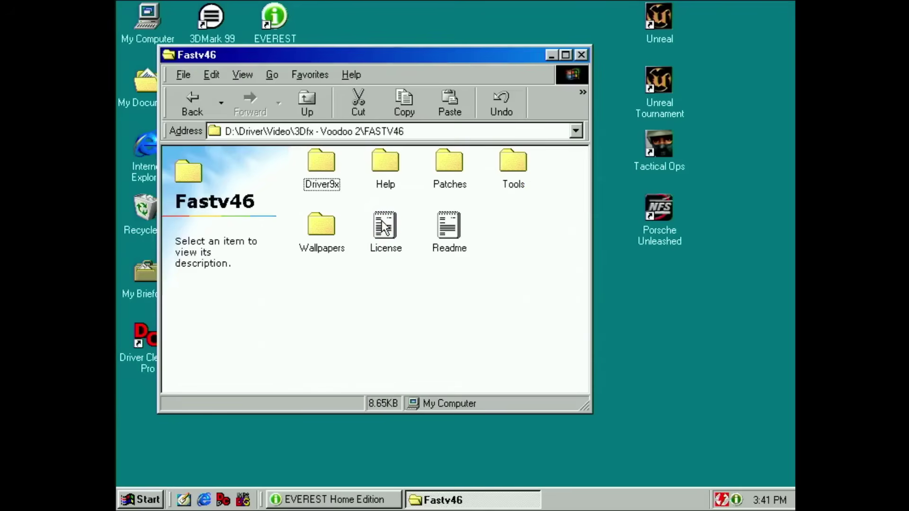
double_click(510, 167)
double_click(313, 229)
double_click(324, 189)
double_click(338, 191)
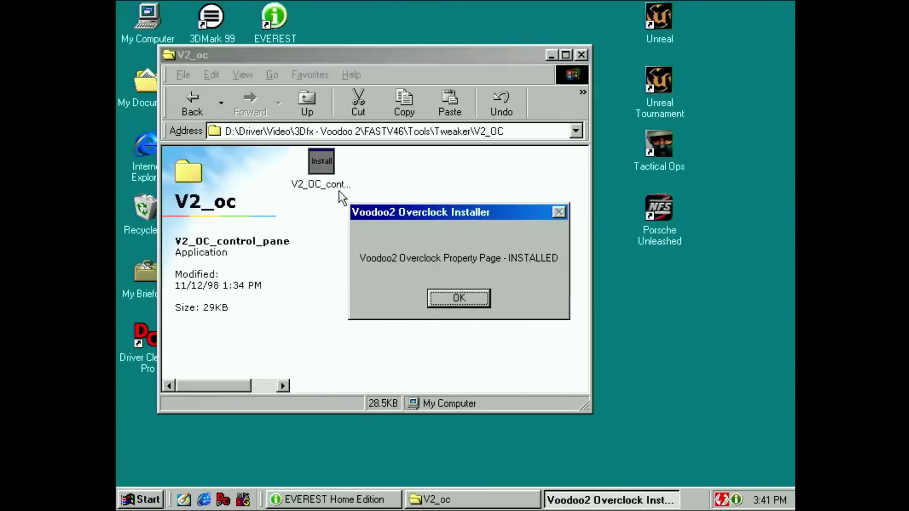
left_click(474, 308)
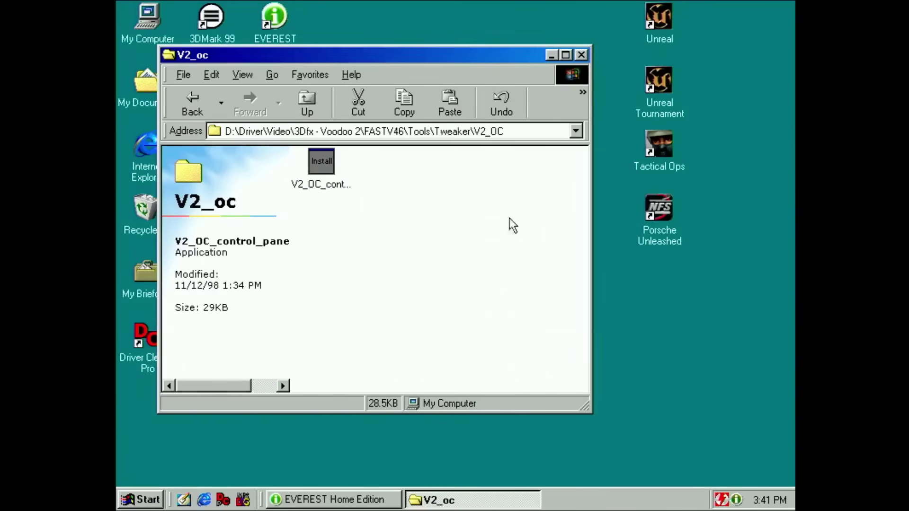
left_click(582, 55)
Set the linked Glide and Direct3D clocks to 93 in the Voodoo2 OC display properties.
right_click(450, 109)
left_click(483, 257)
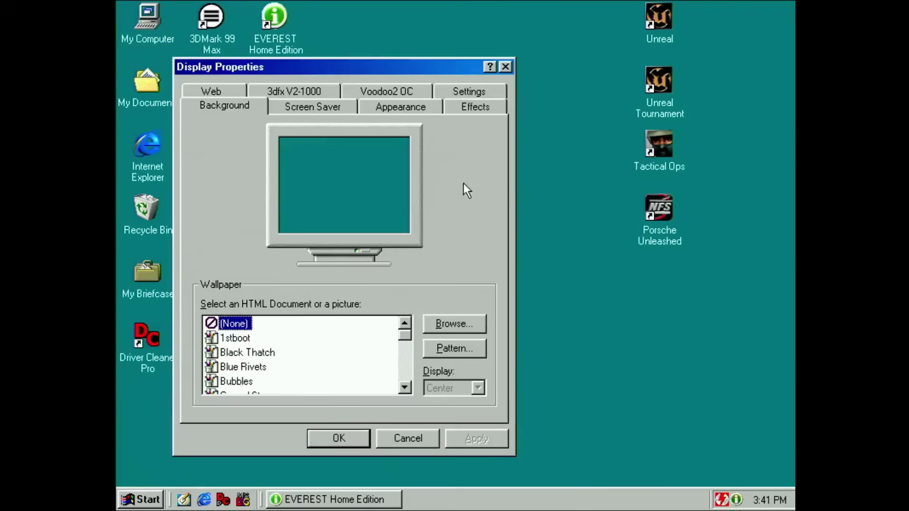
left_click(411, 91)
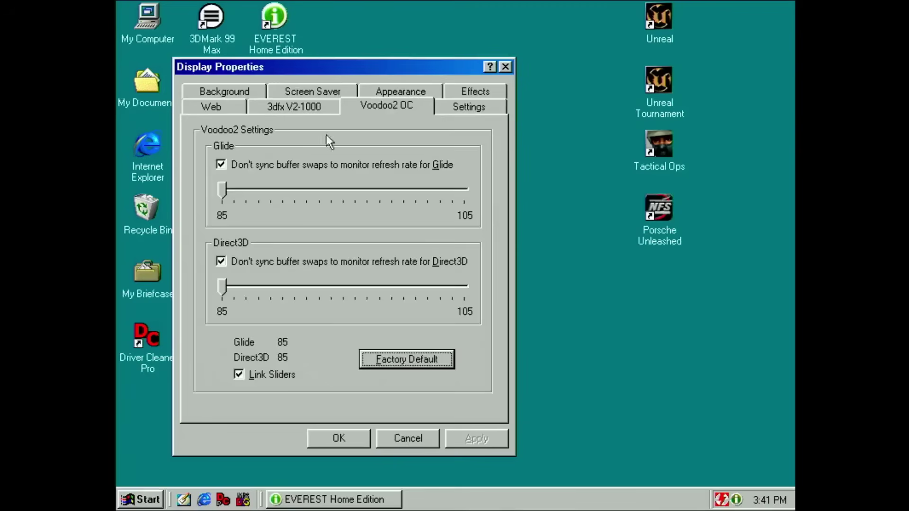
left_click_drag(222, 191, 320, 206)
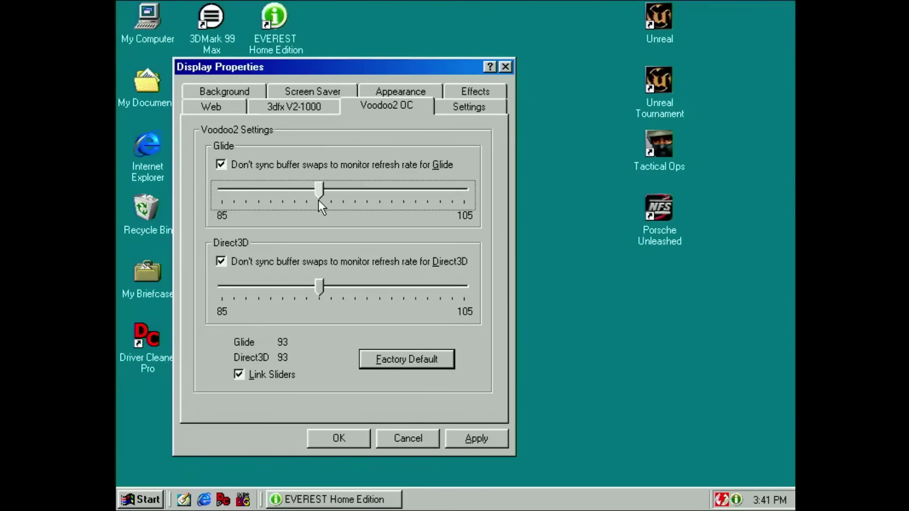
Apply the Voodoo2 OC clock settings and check the card's GPU clock in EVEREST Home Edition.
left_click(454, 439)
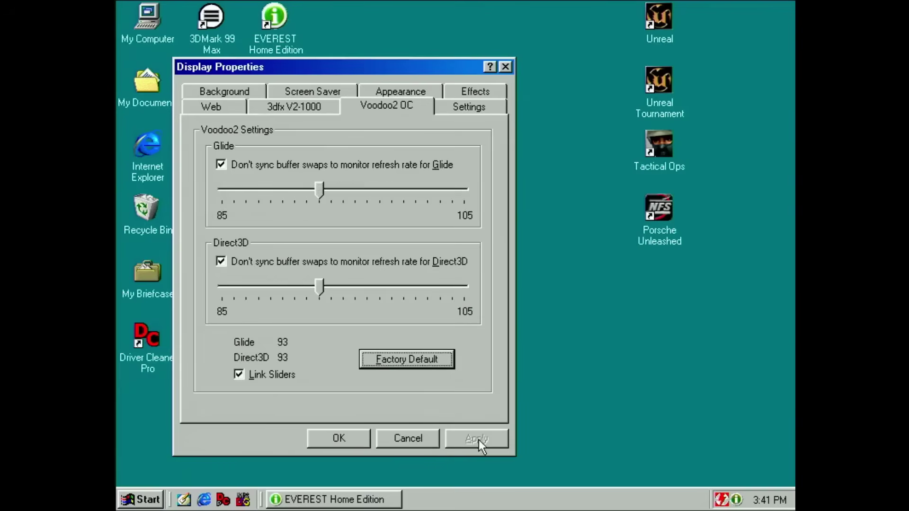
left_click(351, 436)
left_click(354, 501)
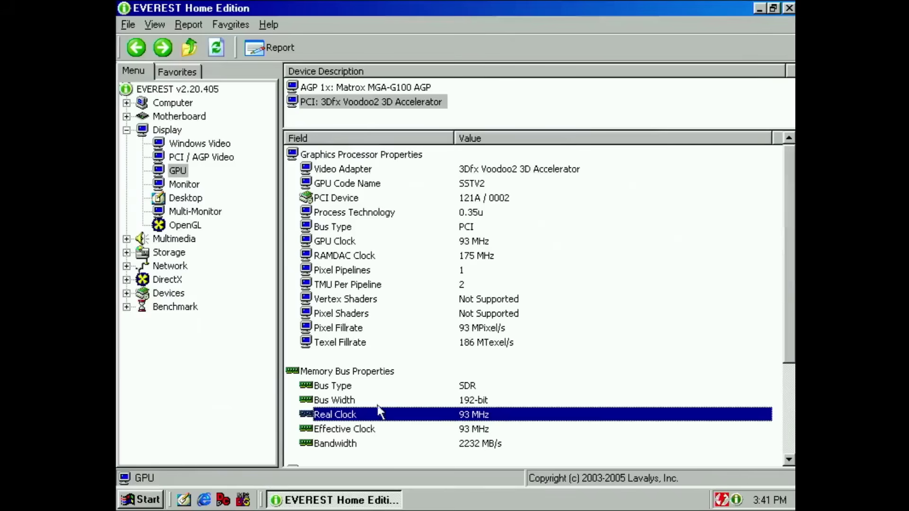
left_click(441, 242)
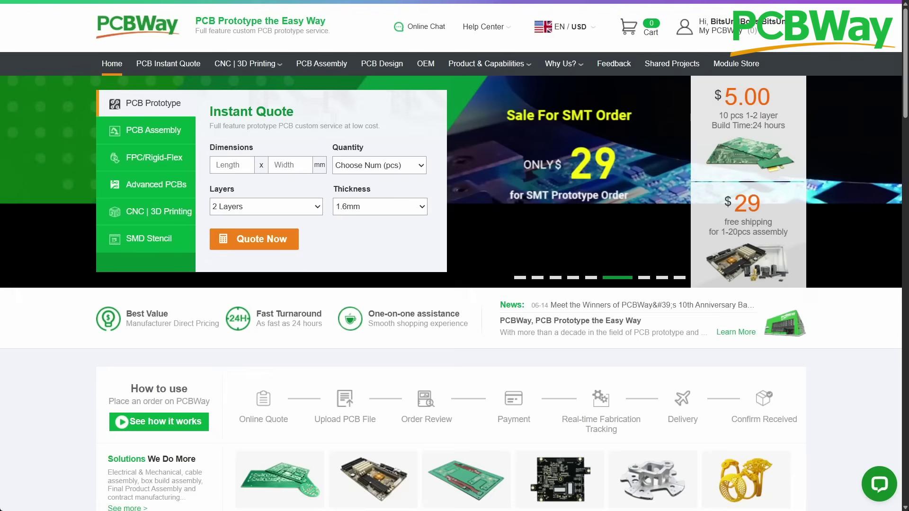
Switch to the PCBWay website and inspect an ordered board's Gerber preview and its production progress.
mouse_move(488, 64)
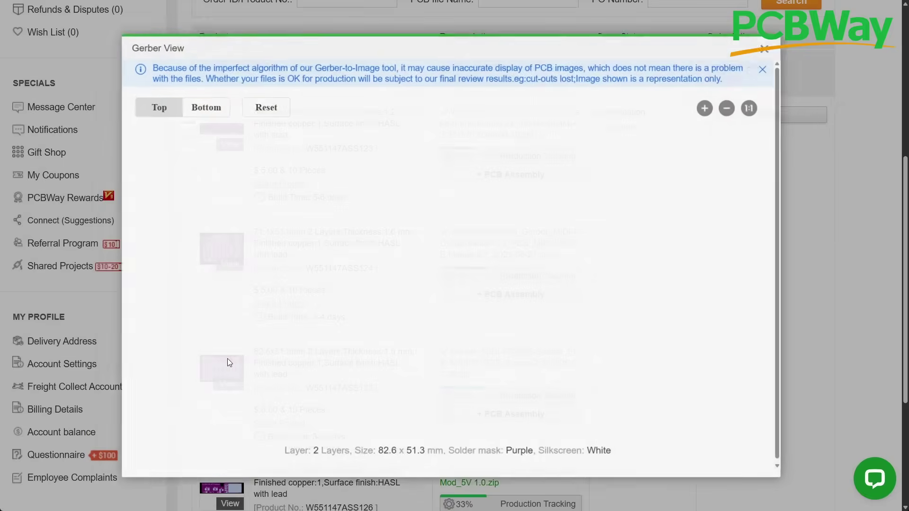
left_click(228, 362)
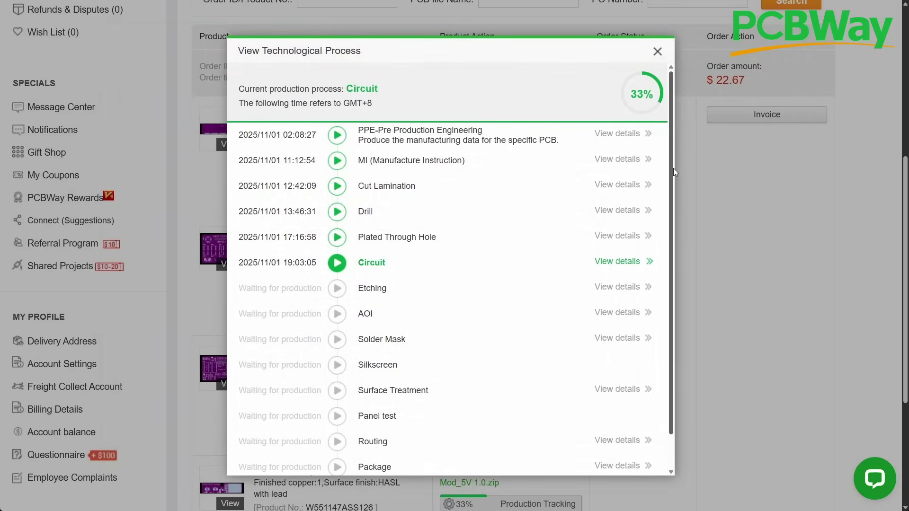
scroll(672, 189, "down", 2)
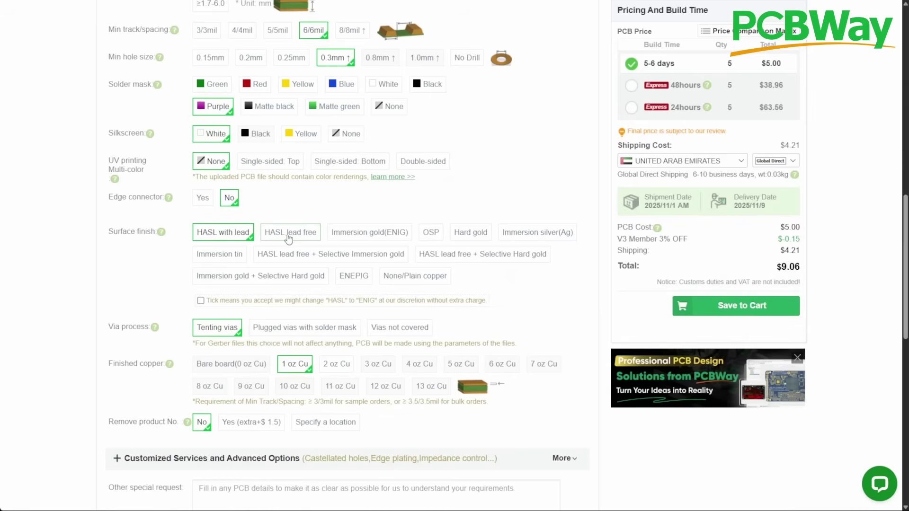
Look through the PCB quote form's surface finish options and browse the PCBWay shared projects page.
left_click(350, 232)
scroll(94, 307, "down", 5)
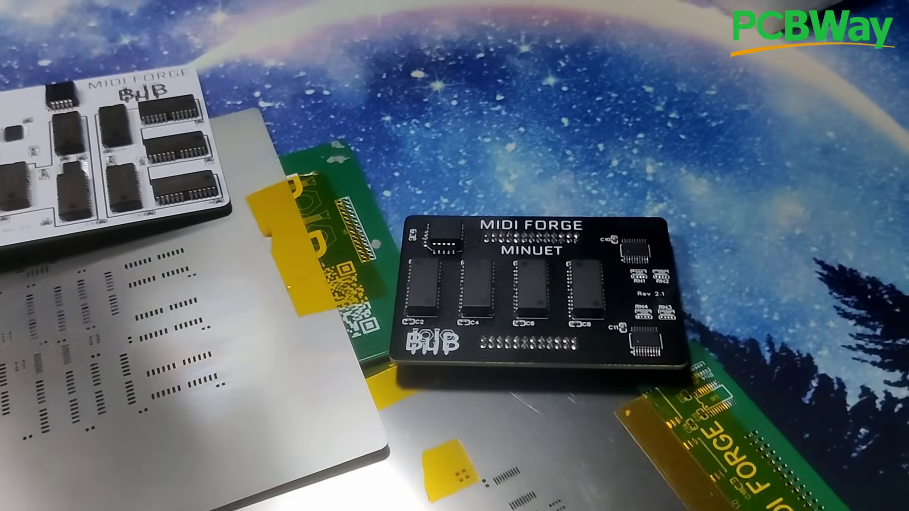
middle_click(892, 170)
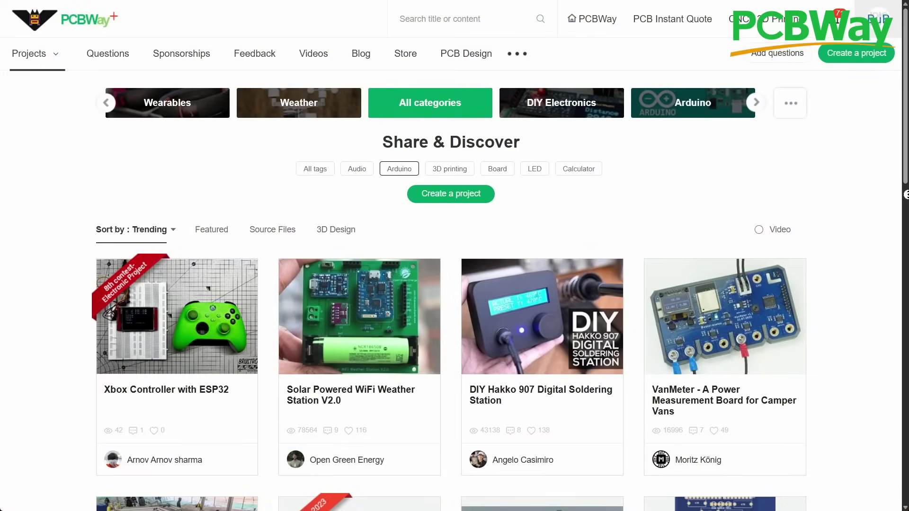
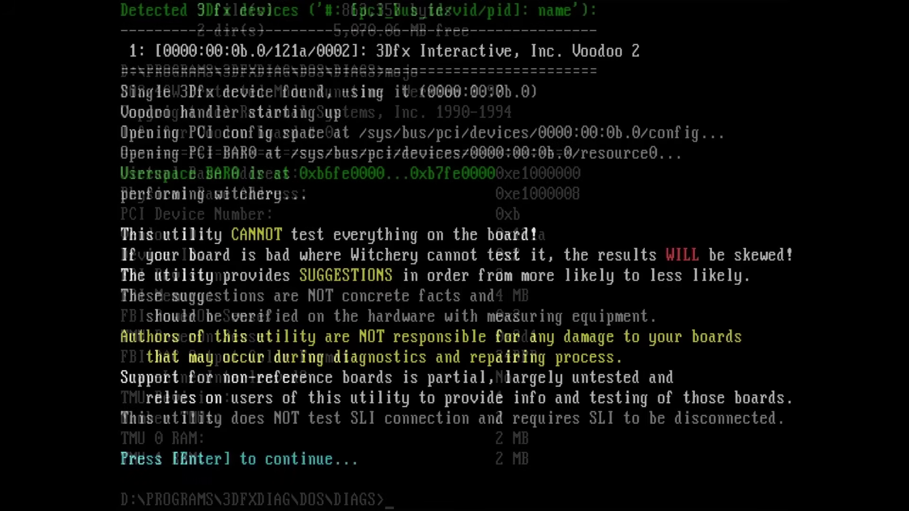
Continue past the disclaimer of the Voodoo diagnostic utility to run its board test.
key("Return")
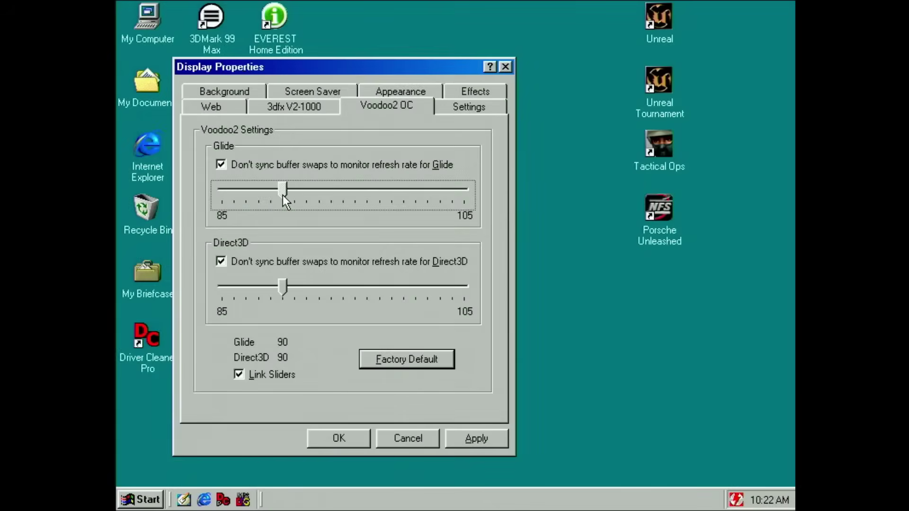
Raise the linked Glide and Direct3D clocks to 99 in the Voodoo2 OC properties, and lower them to 85.
left_click_drag(283, 196, 380, 215)
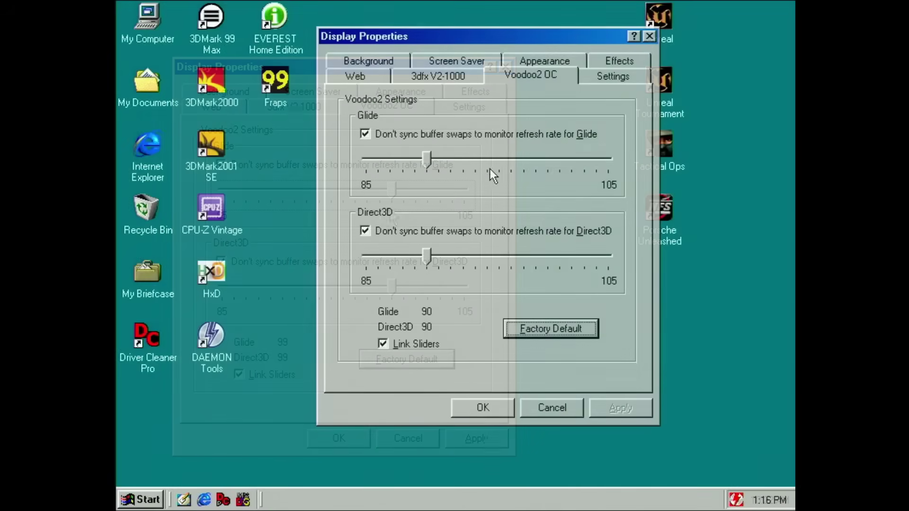
left_click_drag(426, 159, 371, 160)
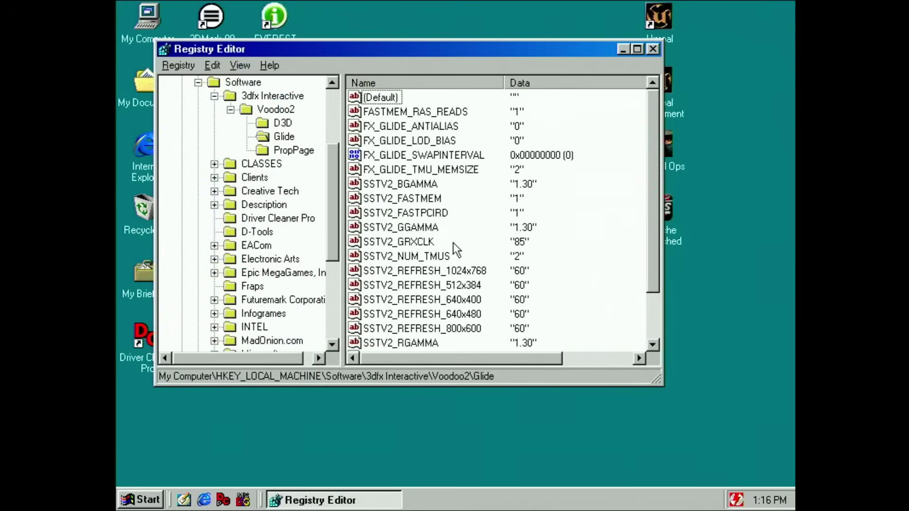
Set the SSTV2_GRXCLK value in the Voodoo2 Glide registry key to 40.
double_click(427, 244)
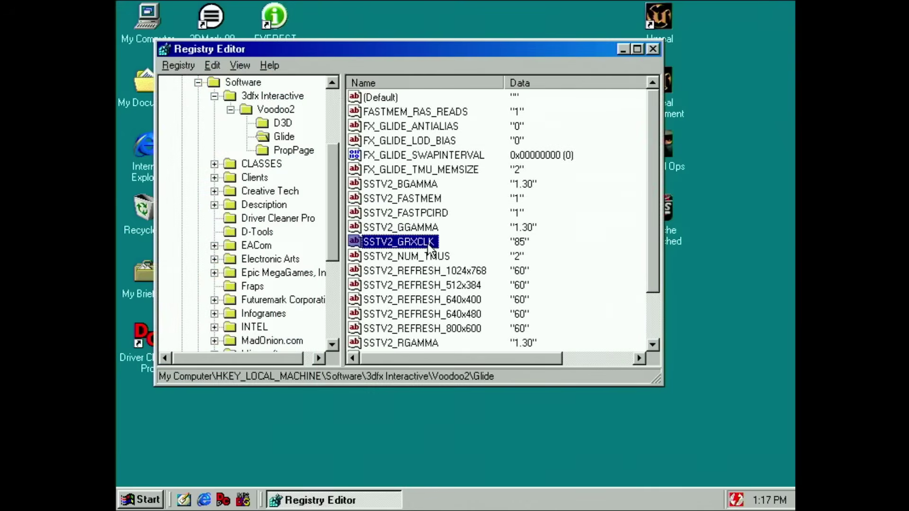
type("4")
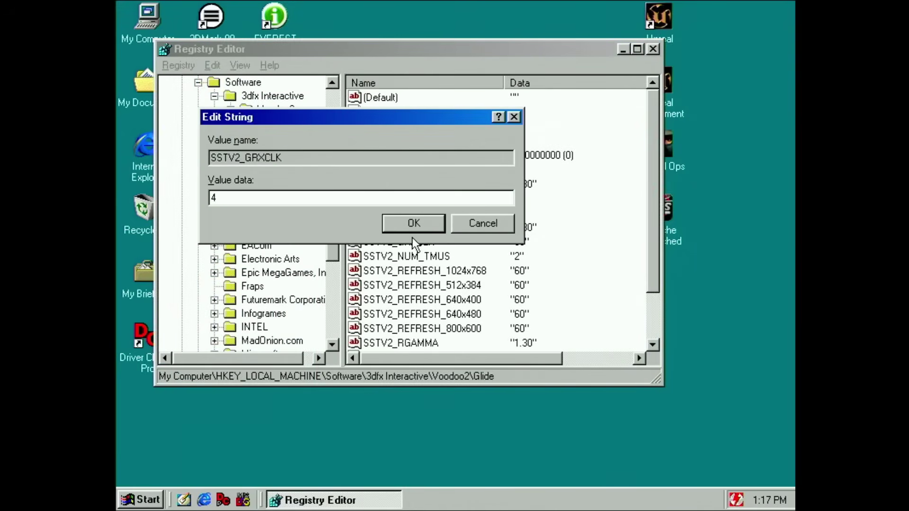
type("0")
left_click(434, 230)
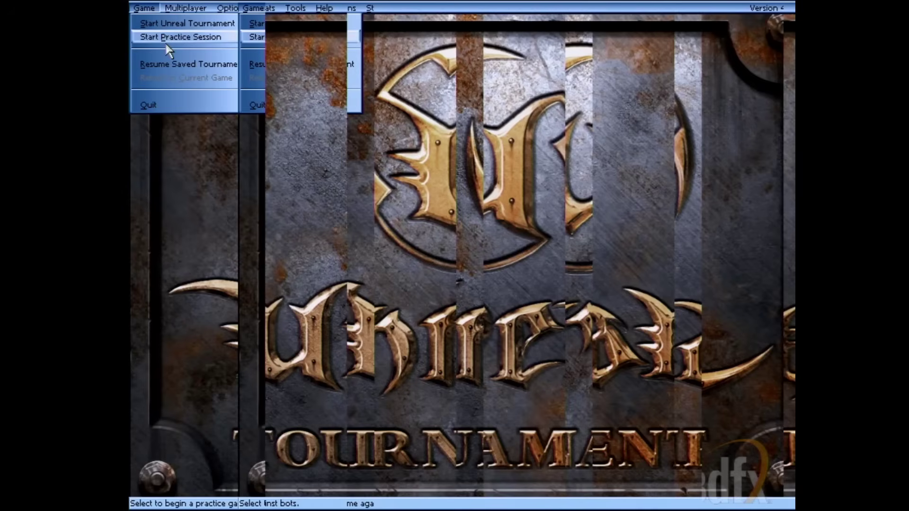
Start a practice session in Unreal Tournament and check the Voodoo2 GPU clock and memory real clock in EVEREST.
left_click(164, 41)
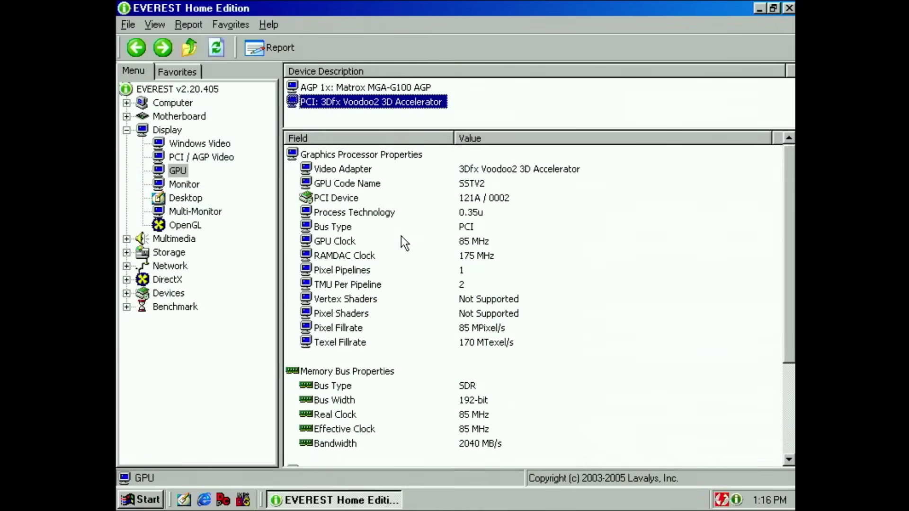
left_click(401, 241)
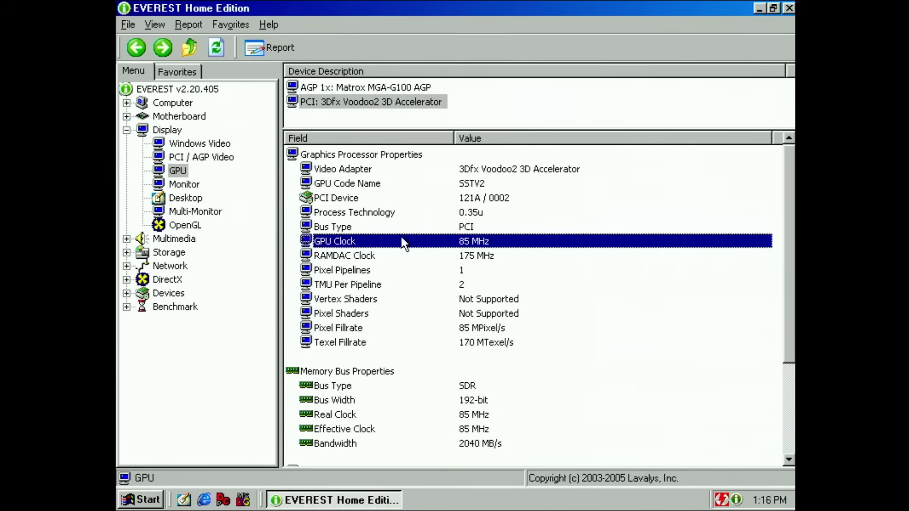
left_click(421, 415)
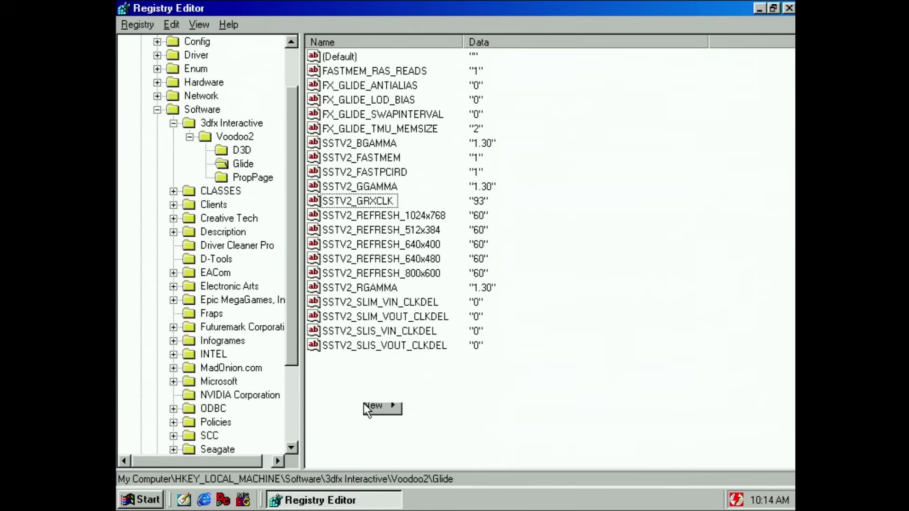
Create a new string value named SSTV2_NUM_TMUS in the Voodoo2 Glide registry key.
right_click(363, 403)
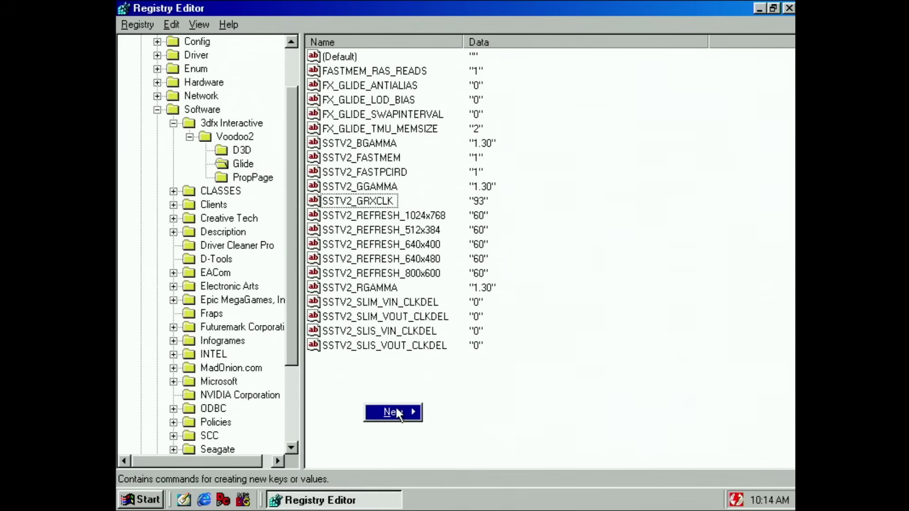
mouse_move(398, 409)
left_click(450, 434)
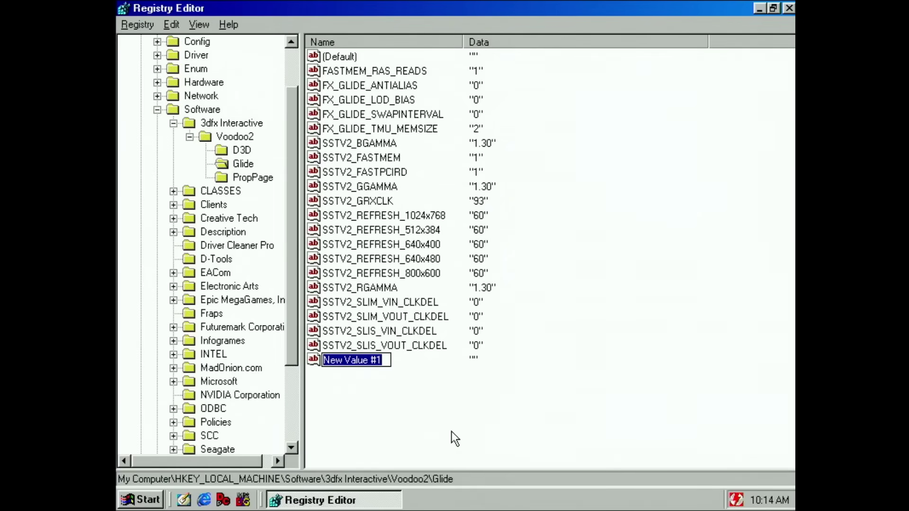
type("SSTV2")
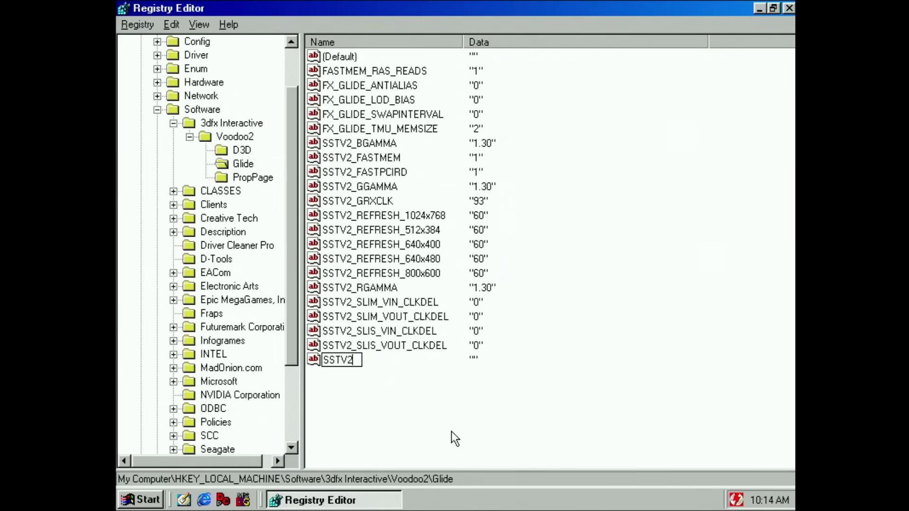
type("_NUM_TMUS")
key("Return")
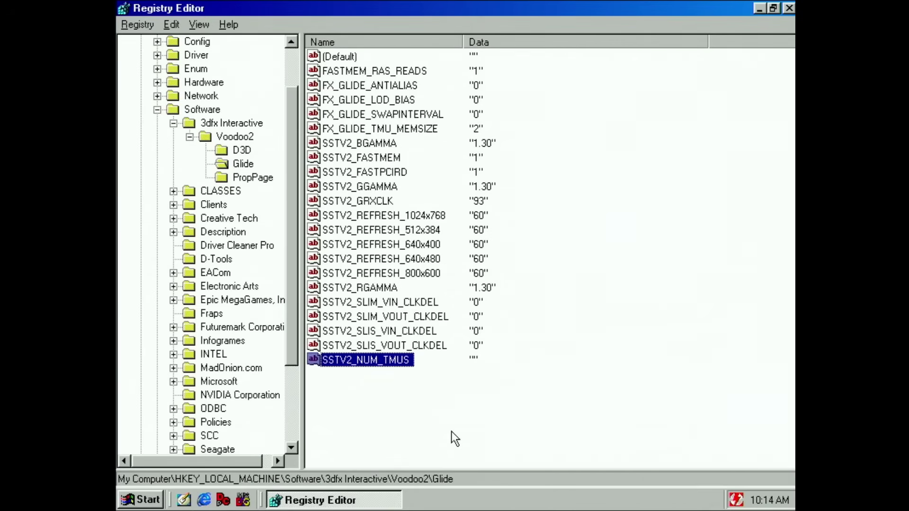
Set SSTV2_NUM_TMUS to 1 and check the number of texture mapping units in the 3dfx system information.
key("Return")
type("1")
key("Return")
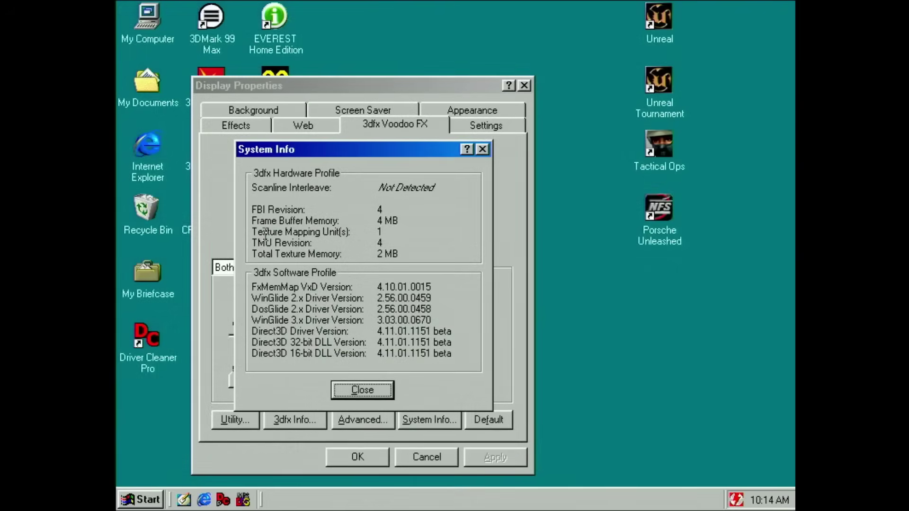
left_click_drag(266, 232, 395, 232)
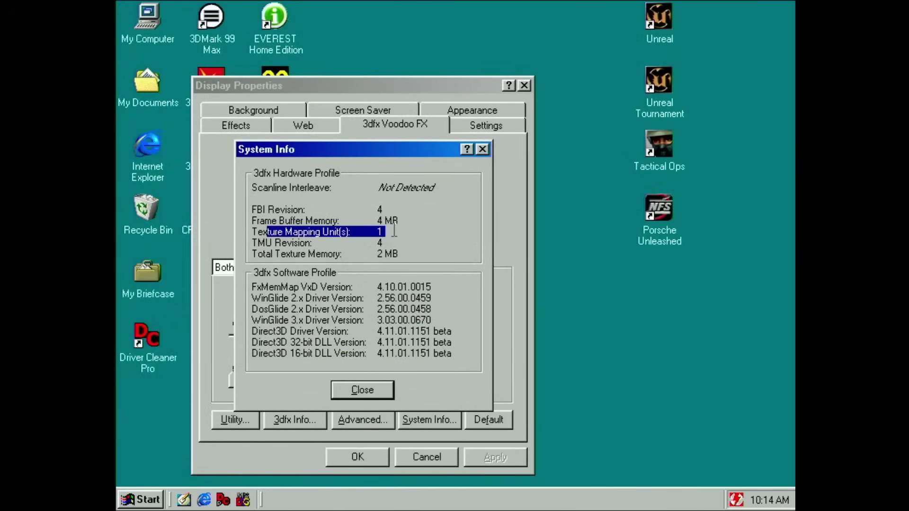